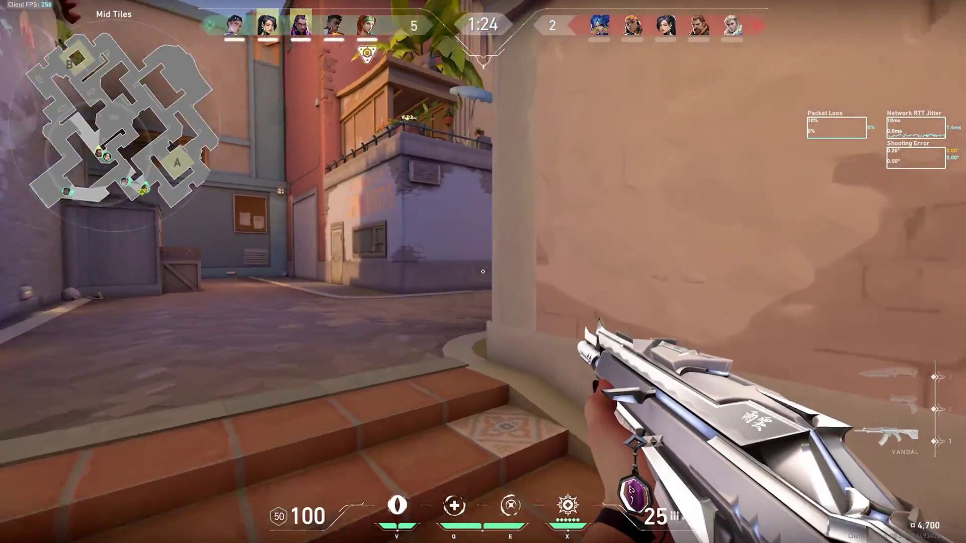
Step: Shoot the enemy in Valorant until the kill shows in the kill feed
left_click(483, 271)
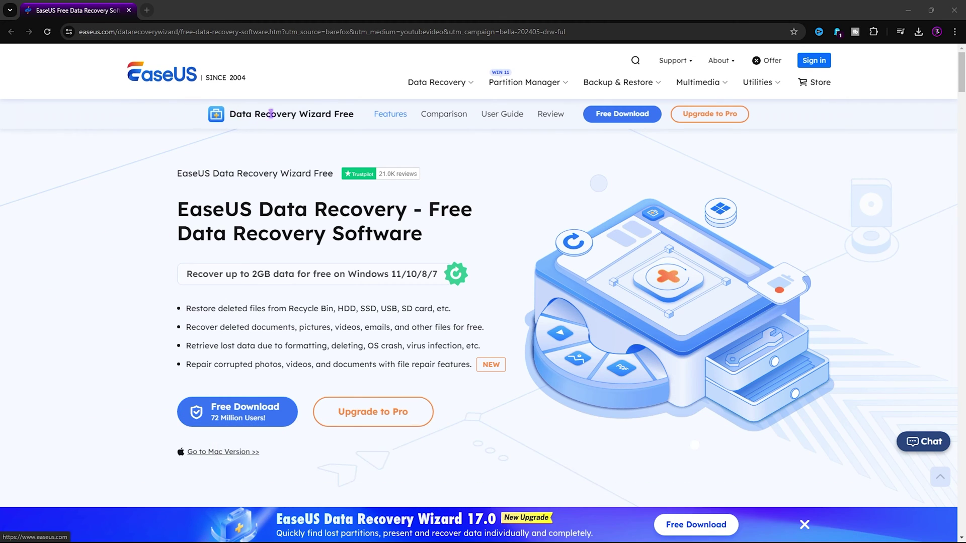
Step: Scroll through the Data Recovery Wizard for Mac product page
left_click_drag(237, 114, 276, 118)
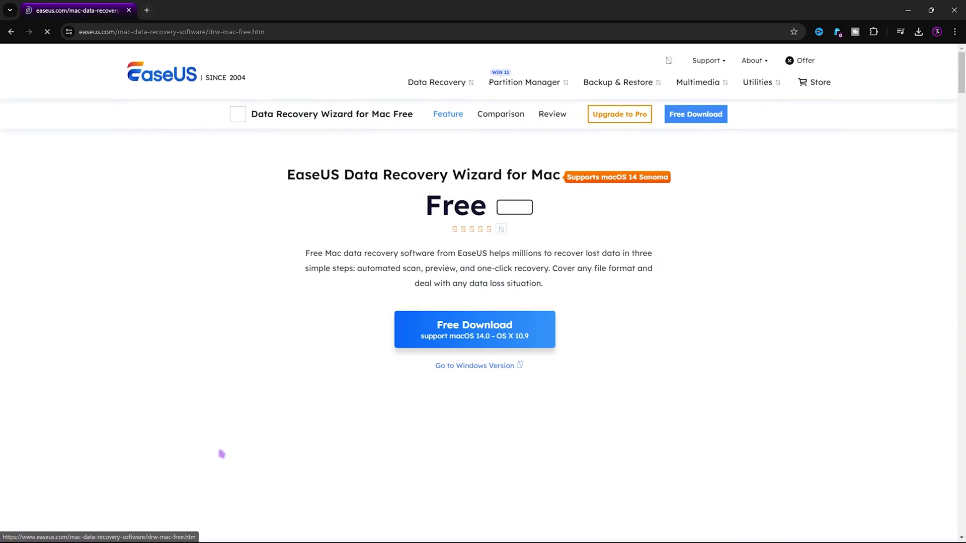
scroll(450, 384, "down", 3)
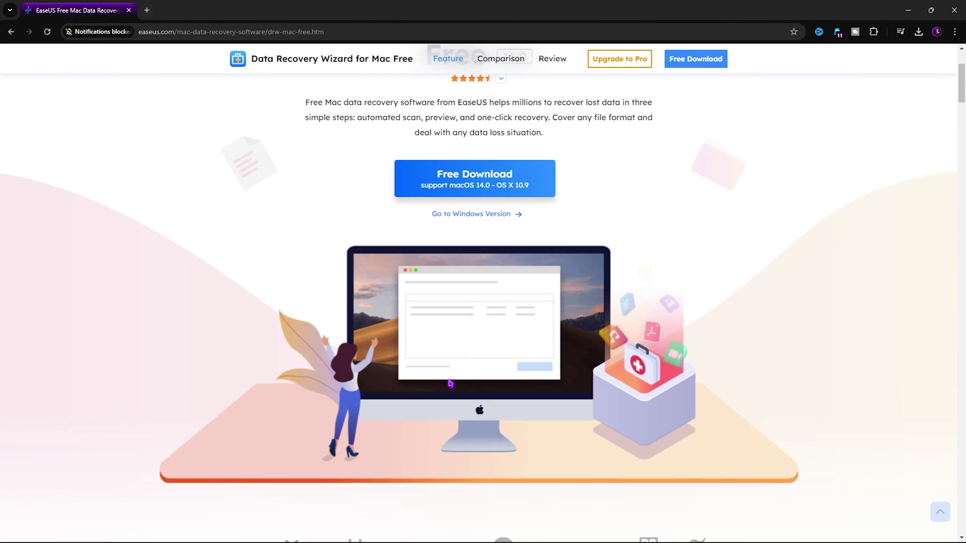
scroll(450, 383, "down", 4)
scroll(450, 383, "down", 1)
scroll(451, 384, "up", 6)
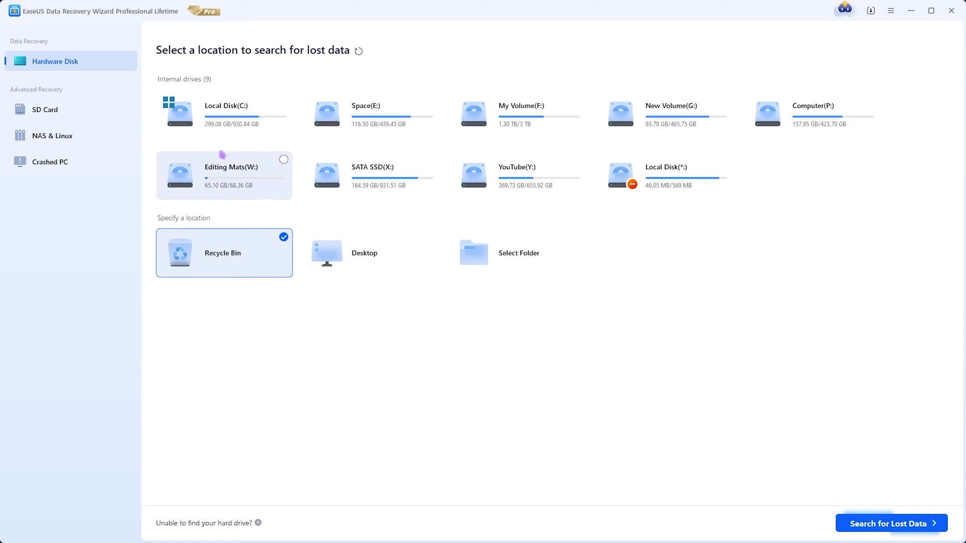
left_click(261, 102)
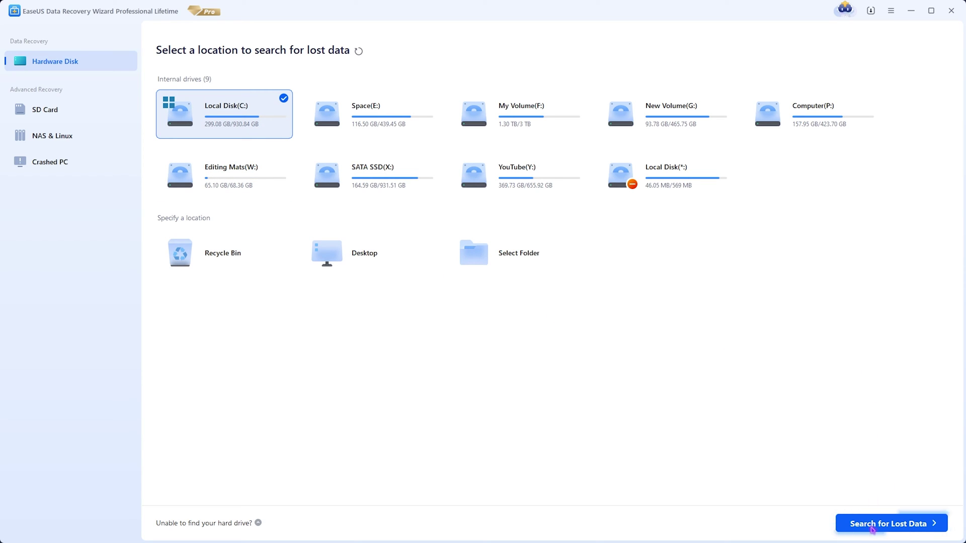
left_click(230, 266)
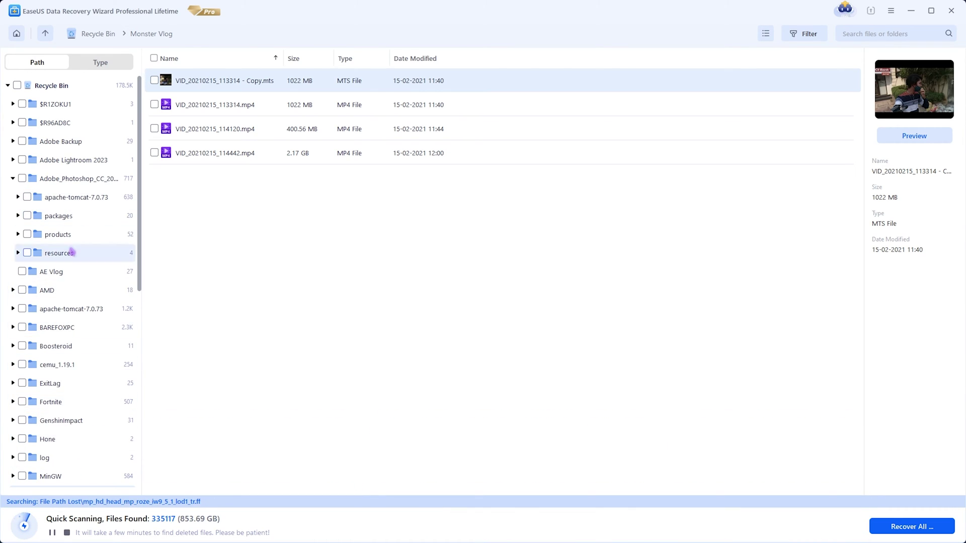
Step: Scroll the scan results and start recovering the marked VID_20210215_113314 - Copy.mts clip
scroll(76, 387, "down", 3)
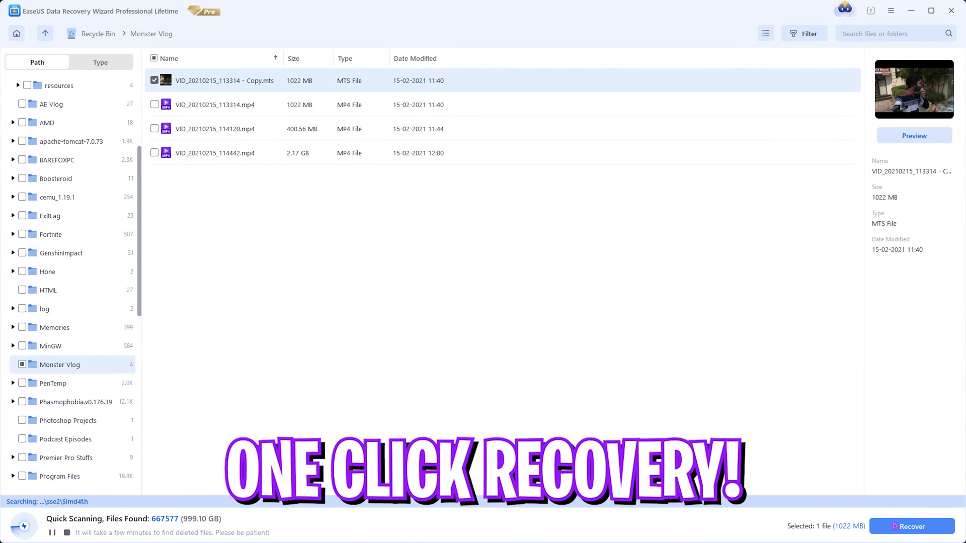
left_click(912, 526)
Step: Save the vlog clip to Local Disk (C:) without waiting for the scan to finish
left_click(582, 297)
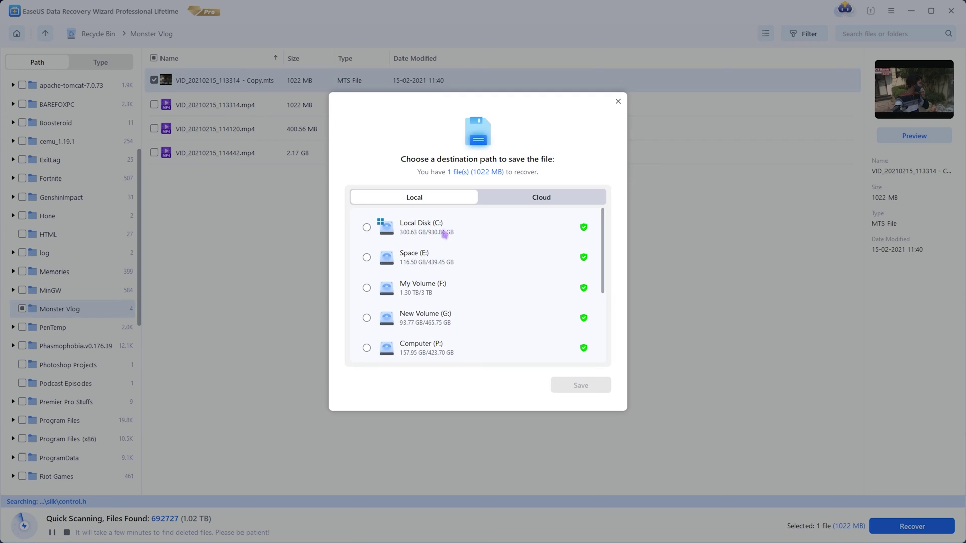
left_click(487, 200)
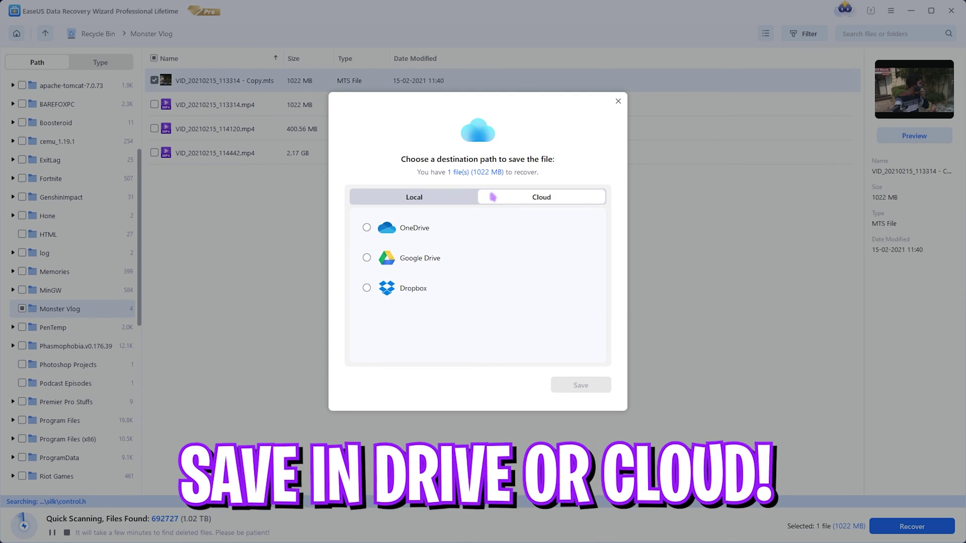
left_click(473, 198)
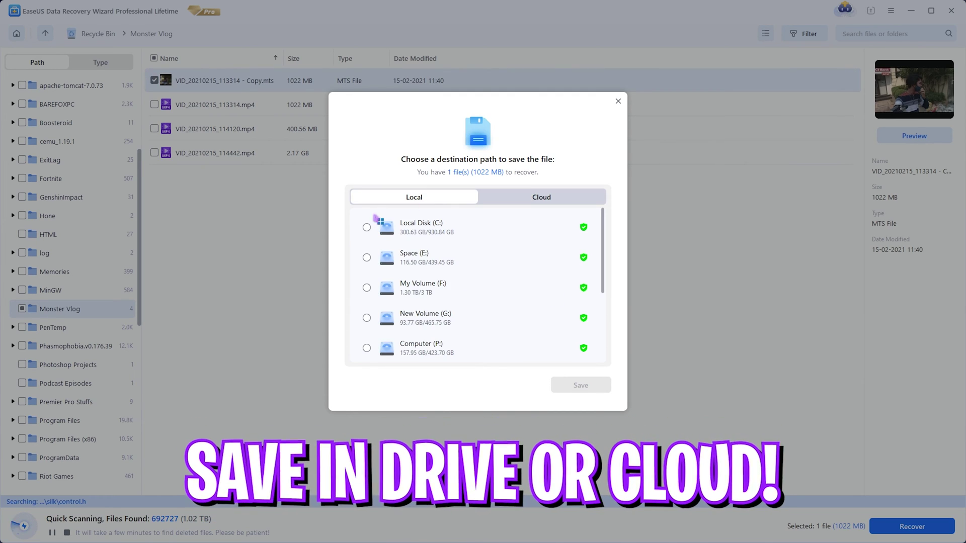
left_click(424, 232)
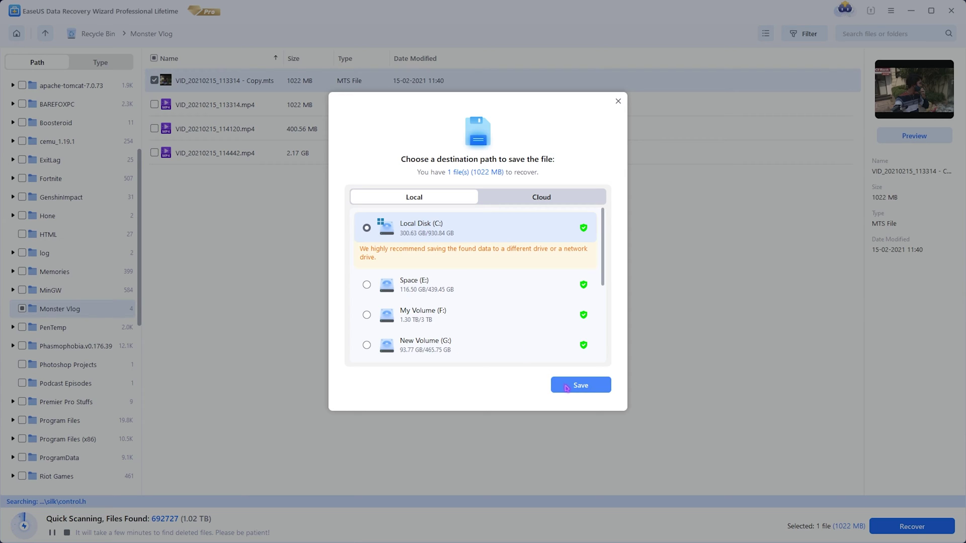
left_click(579, 387)
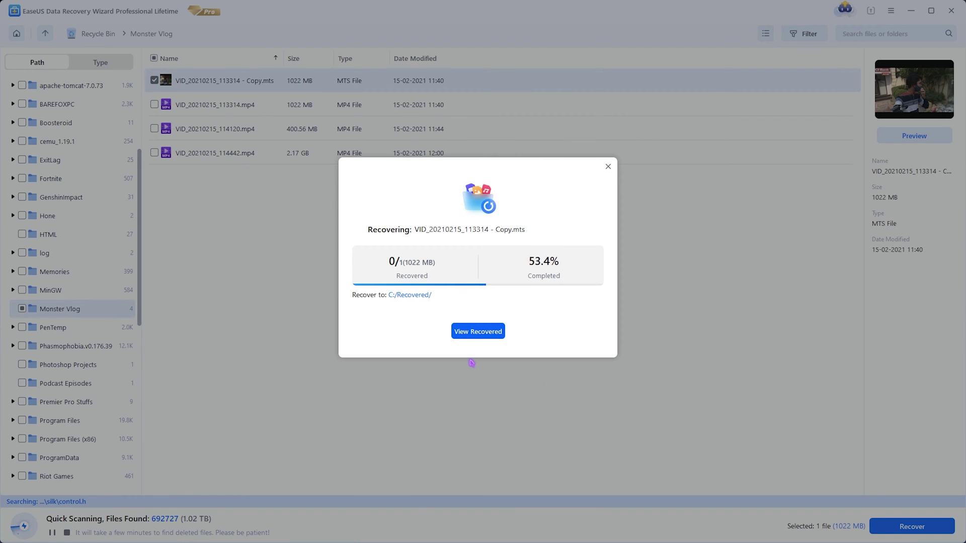
Step: Open the recovered files in maximized Explorer and browse into Recycle Bin\Monster Vlog
left_click(477, 331)
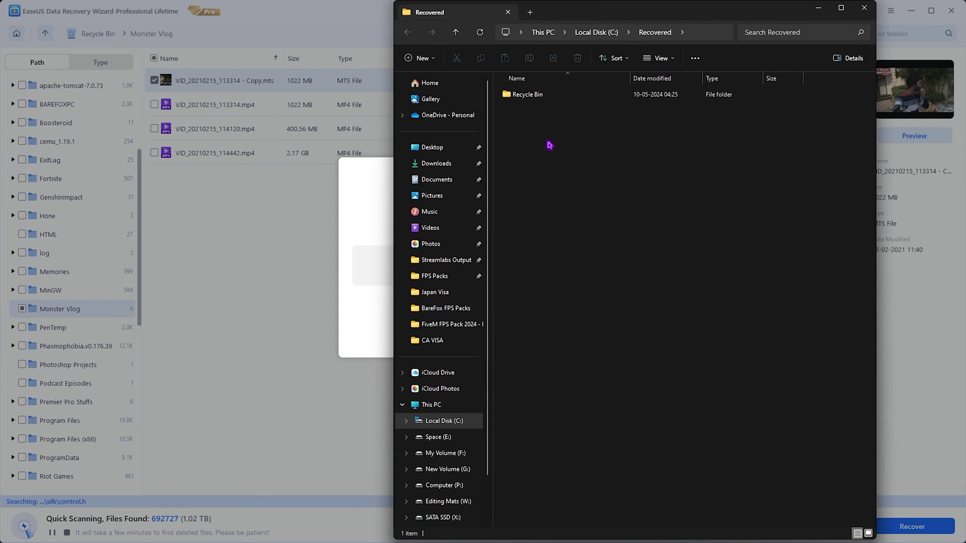
left_click(841, 7)
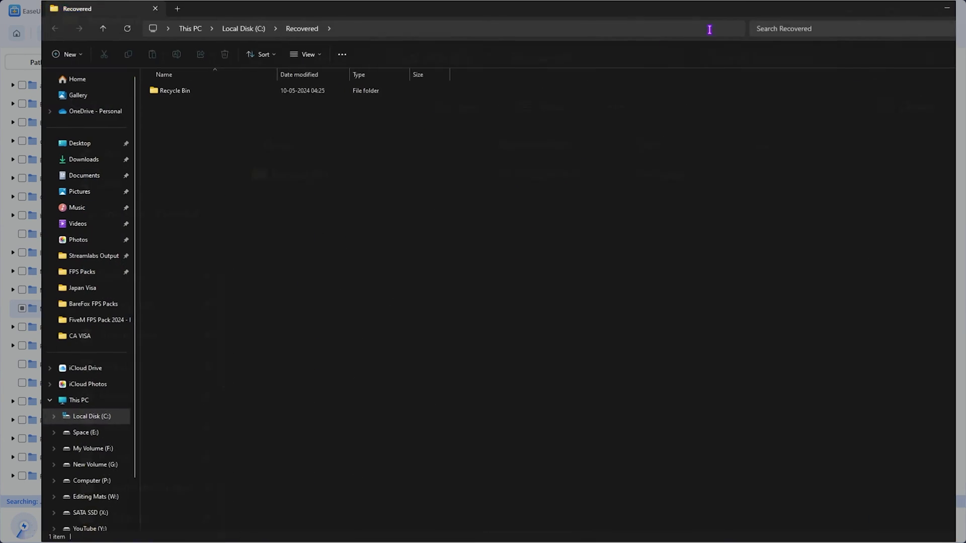
double_click(143, 93)
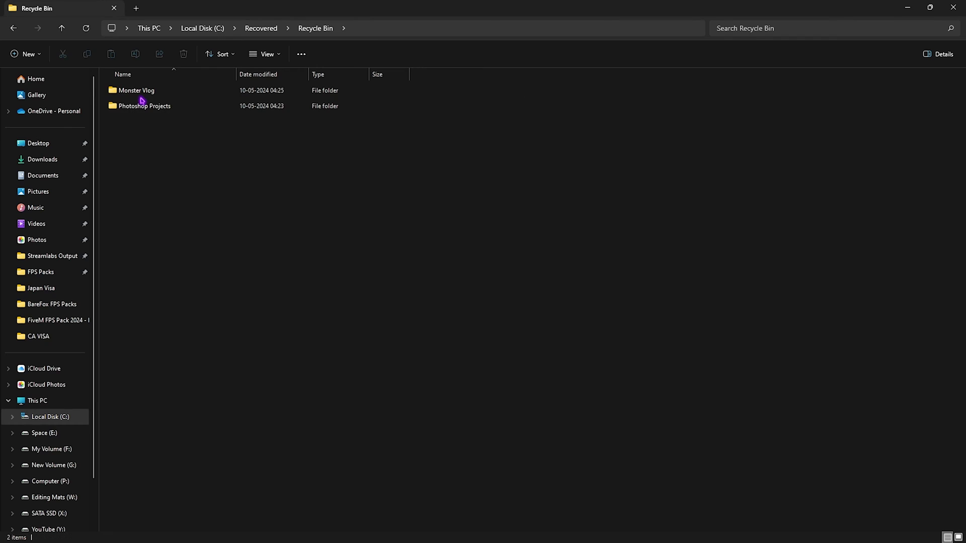
double_click(143, 92)
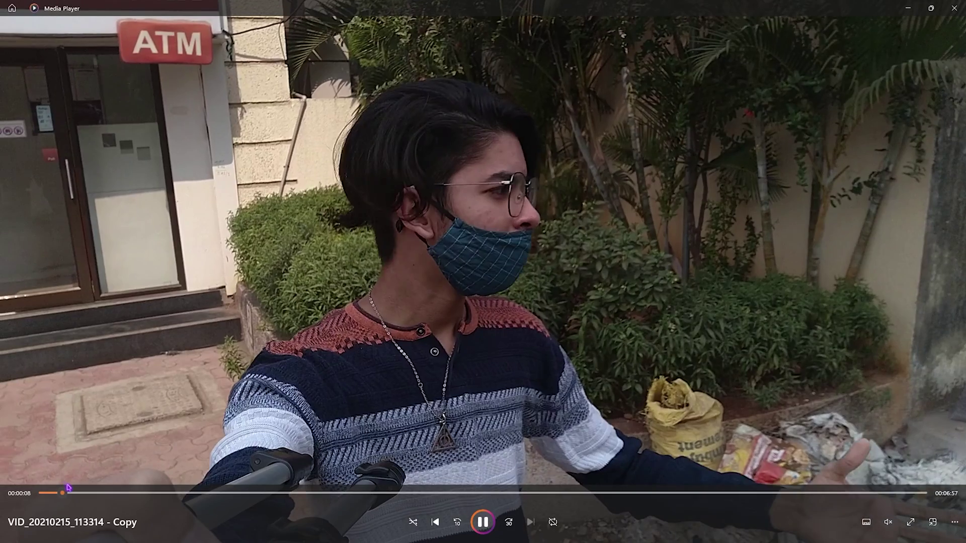
Step: Skip the vlog ahead to about one minute, then recover Episode 2.wav to Local Disk (C:)
left_click_drag(68, 490, 460, 487)
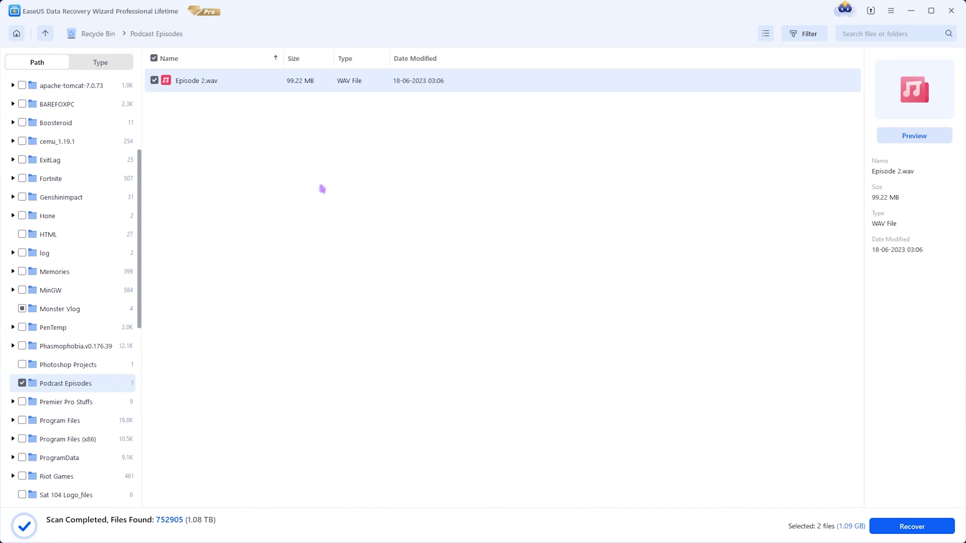
left_click(939, 523)
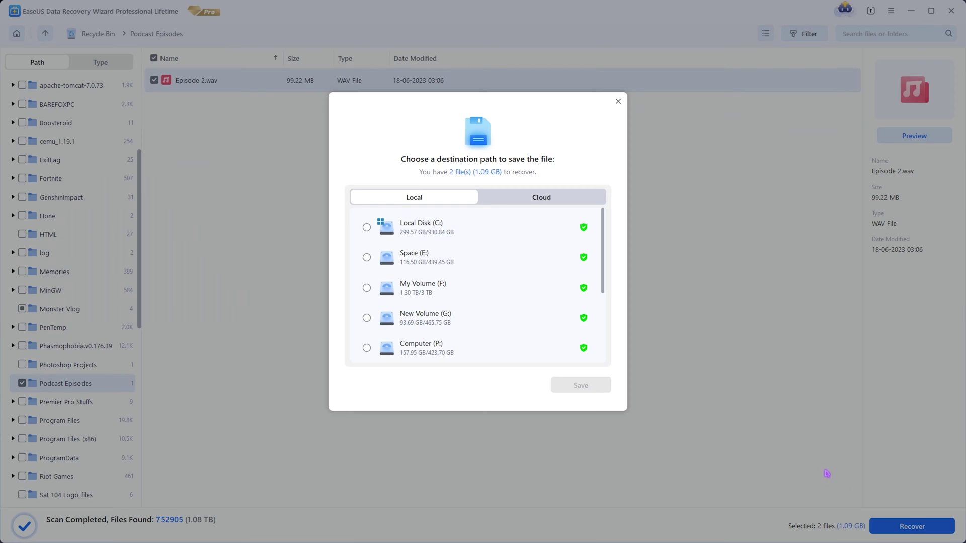
left_click(409, 237)
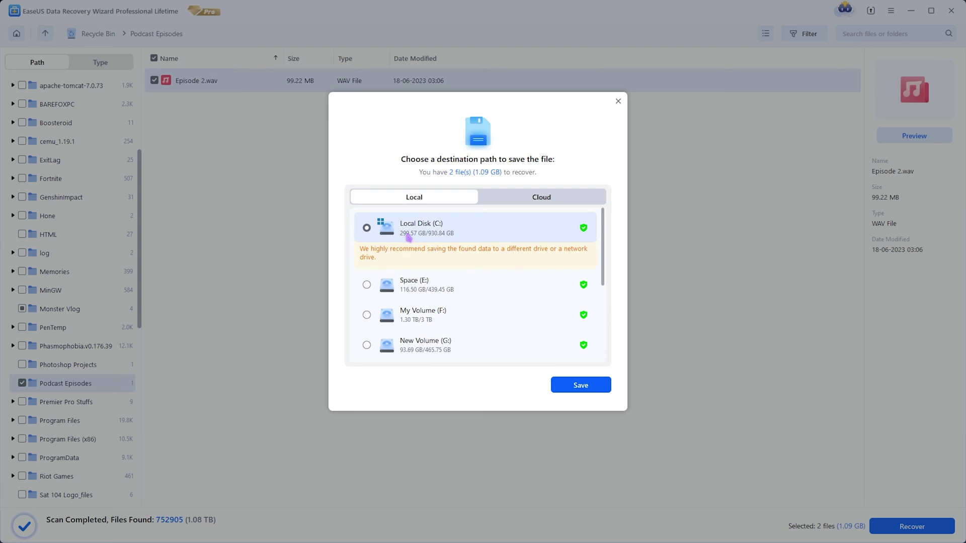
left_click(582, 389)
Step: Find Episode 2.wav under Recovered\Recycle Bin\Podcast Episodes, then close Explorer
left_click(478, 331)
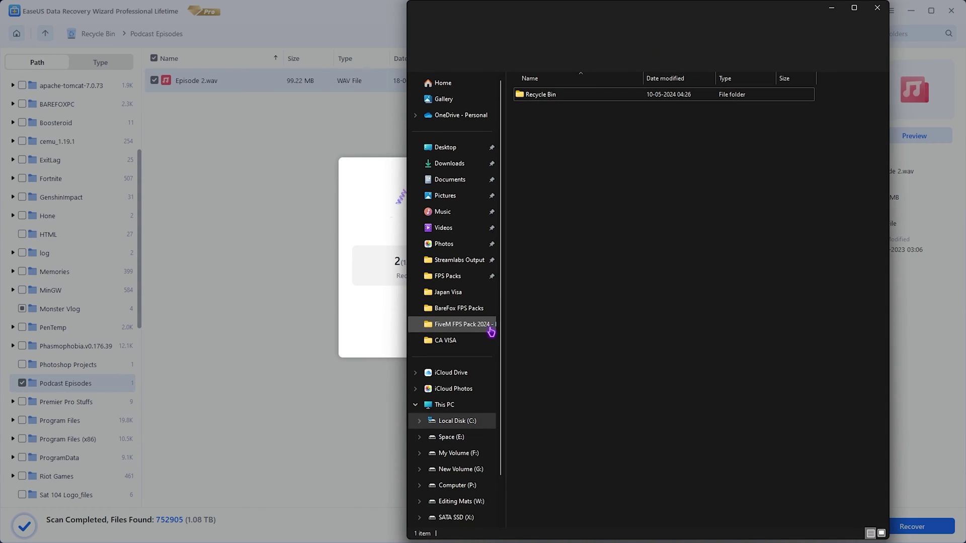
double_click(546, 94)
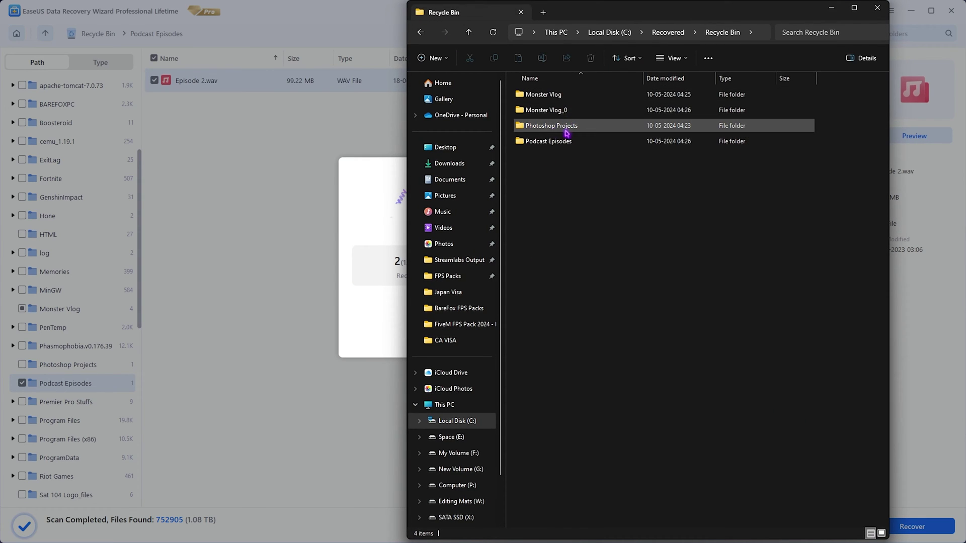
double_click(554, 142)
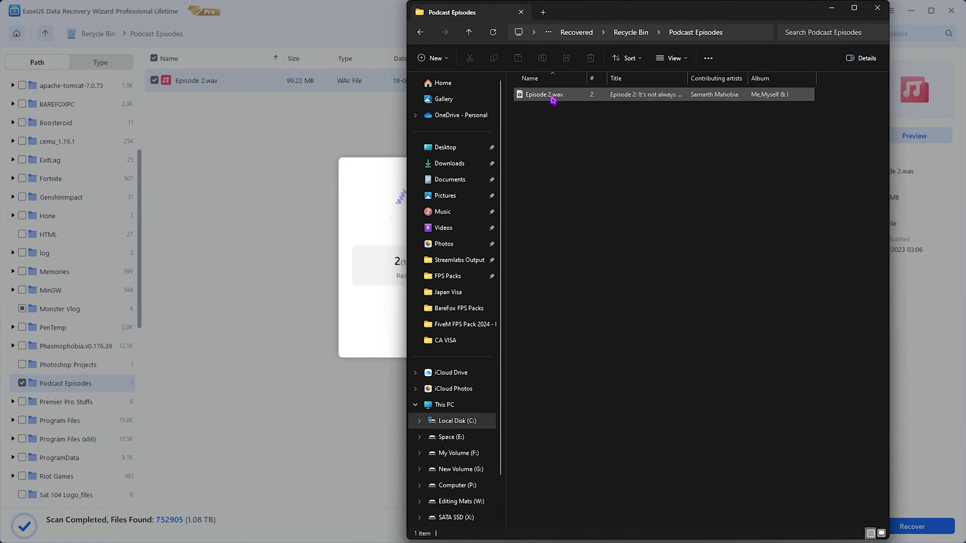
left_click(853, 7)
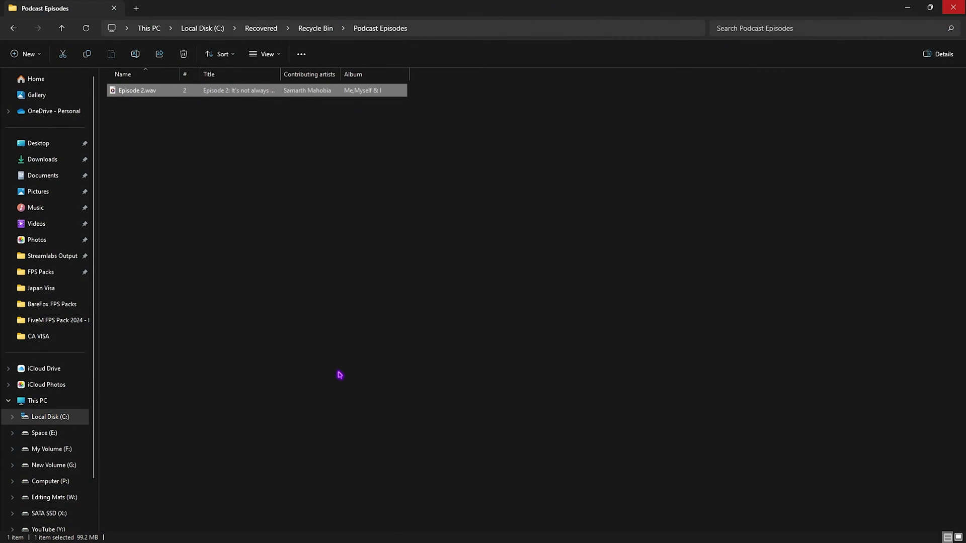
left_click(951, 9)
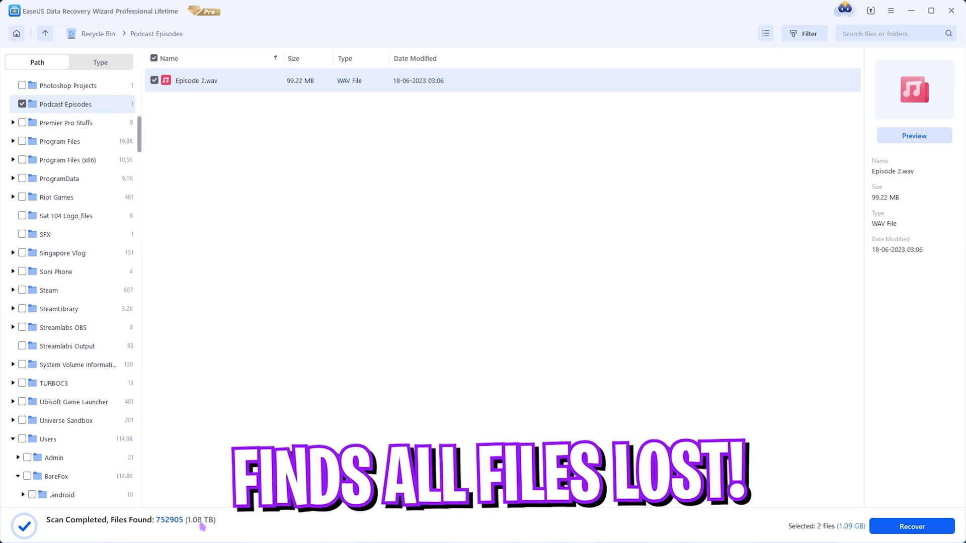
Step: Scroll up and down through the Path folder tree of the scan results
scroll(82, 378, "up", 3)
scroll(75, 425, "up", 7)
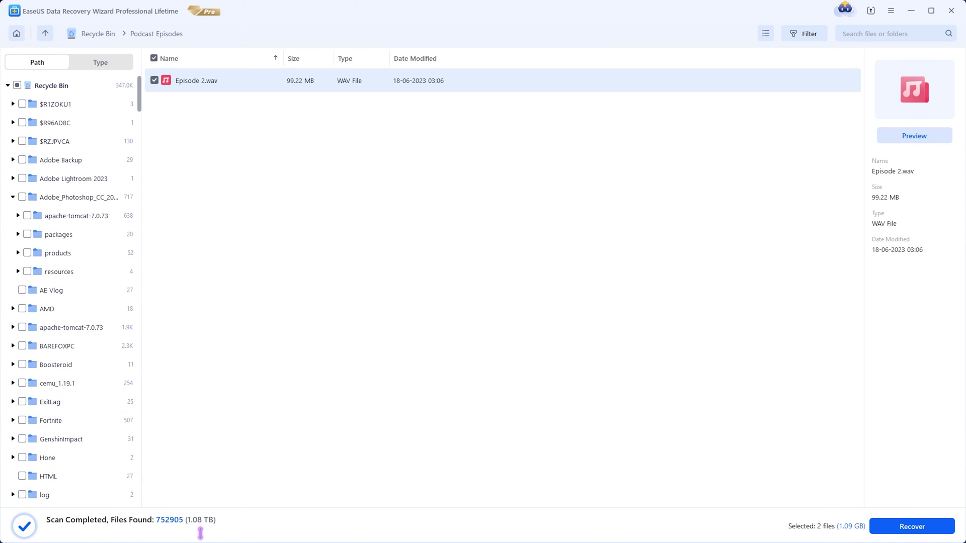
scroll(75, 329, "down", 10)
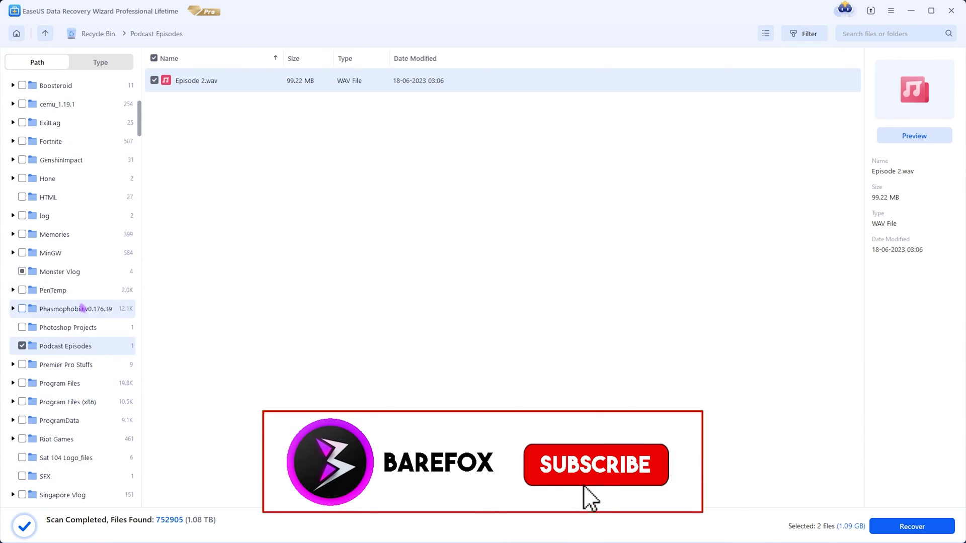
scroll(73, 308, "down", 3)
scroll(80, 312, "down", 1)
scroll(82, 312, "down", 3)
scroll(80, 317, "down", 3)
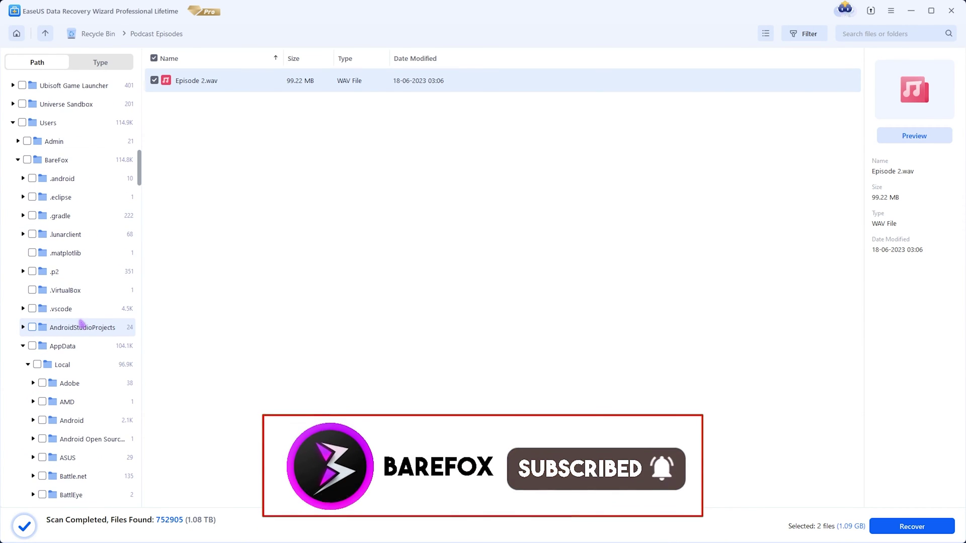
scroll(79, 322, "down", 4)
scroll(78, 324, "up", 5)
scroll(80, 326, "up", 5)
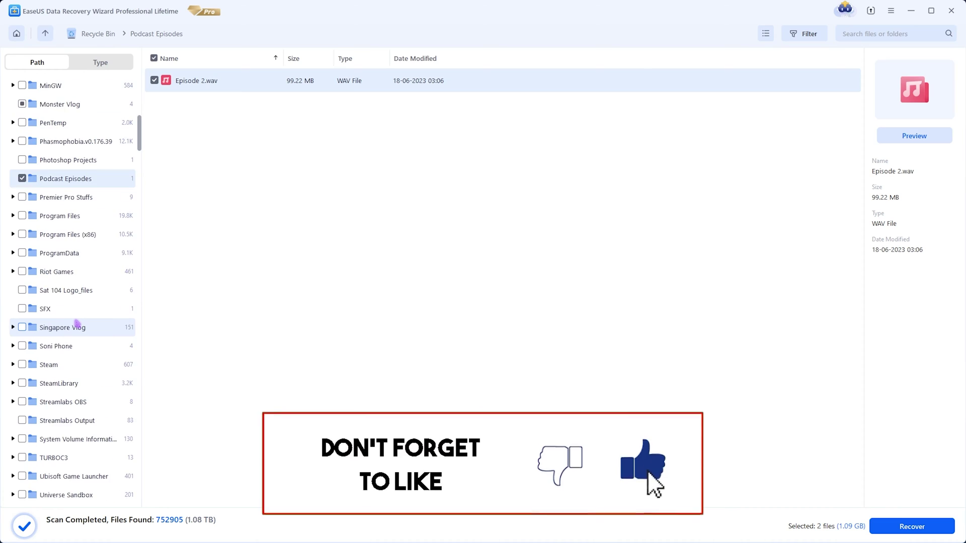
scroll(76, 325, "up", 5)
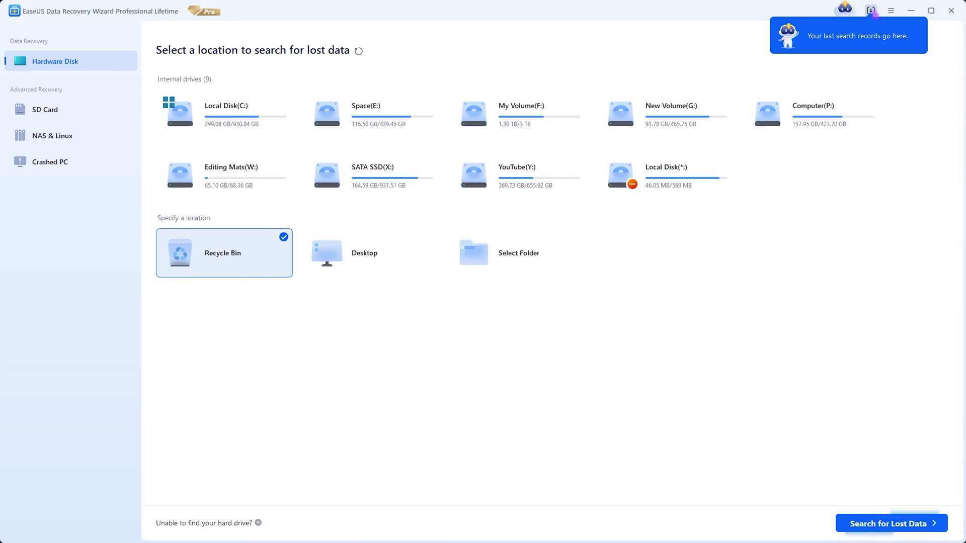
left_click(871, 11)
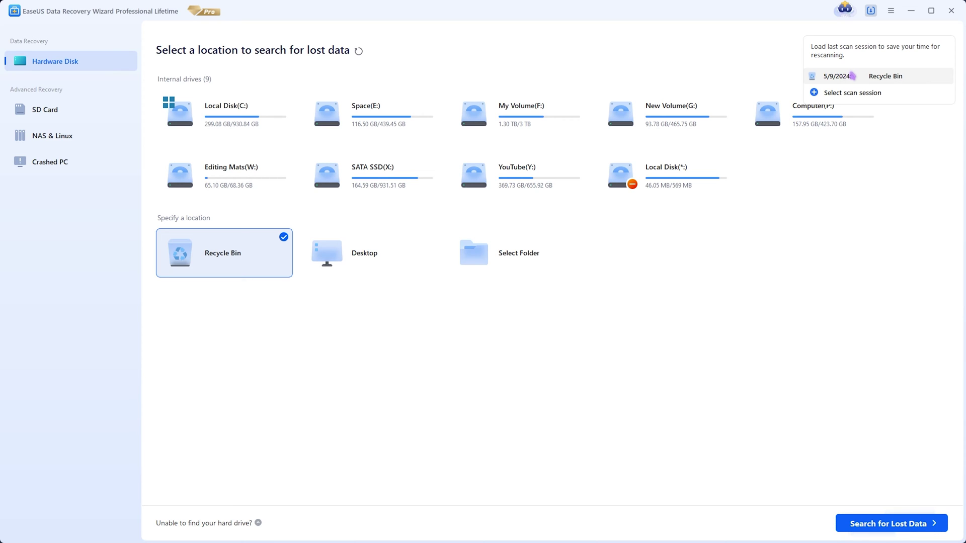
left_click(850, 76)
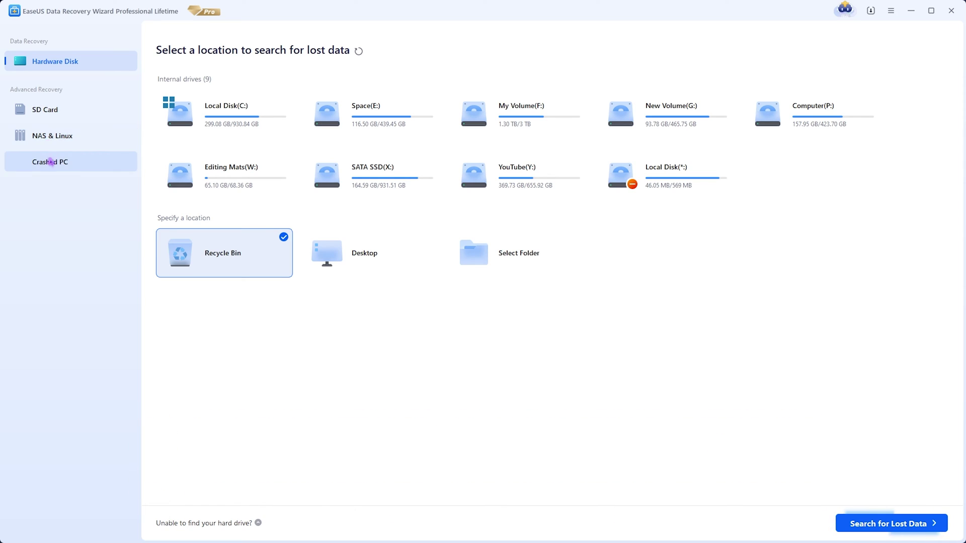
Step: Look over the SD Card and NAS & Linux recovery options in the sidebar
left_click(57, 110)
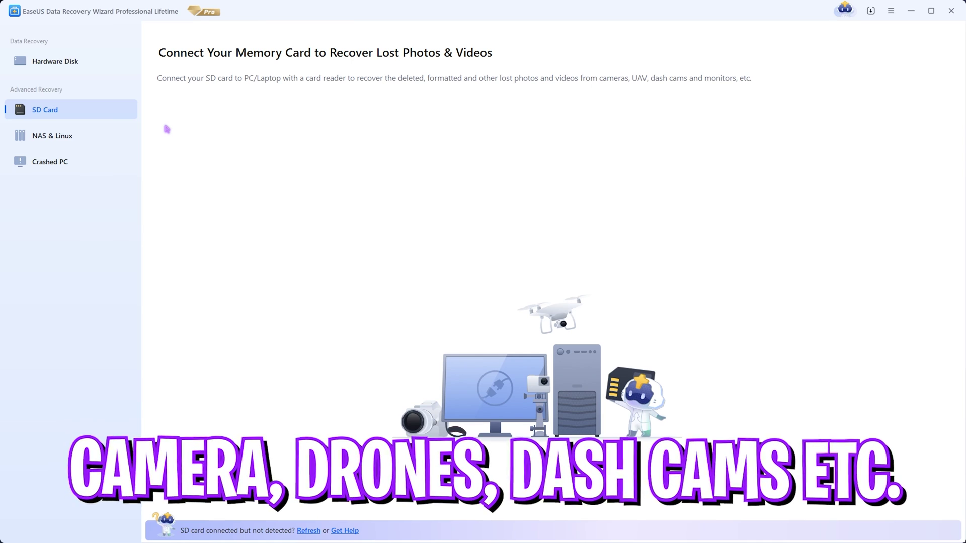
left_click(49, 140)
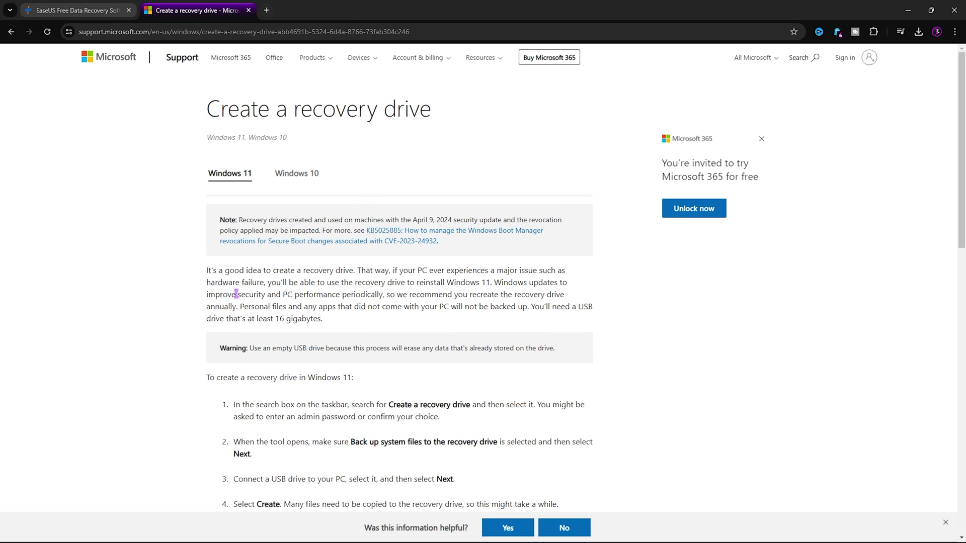
Step: Highlight the 'Create a recovery drive' article title and scroll into the article
left_click_drag(205, 103, 473, 114)
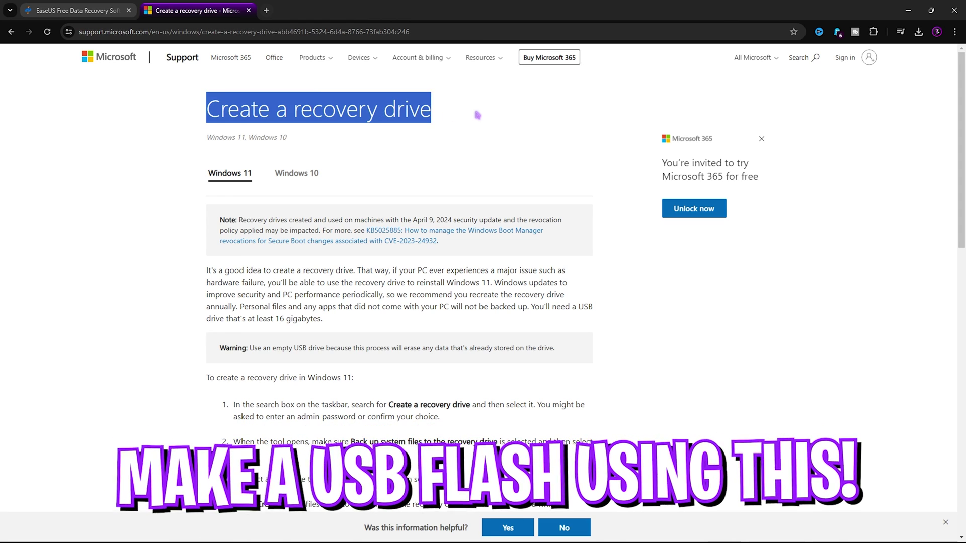
left_click(470, 116)
scroll(277, 281, "down", 2)
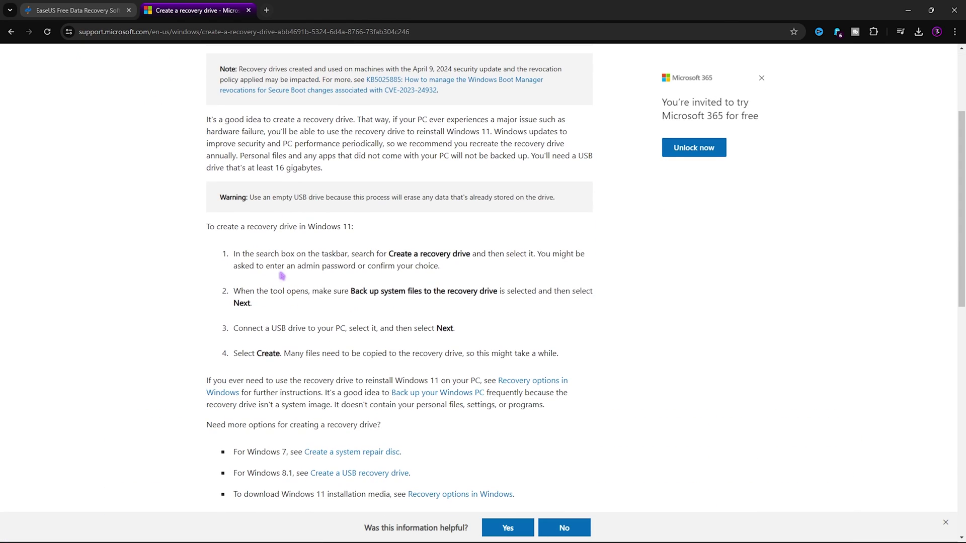
scroll(299, 354, "down", 4)
Step: Highlight the Windows 11 installation media and Windows 8.1 bullet lines, then scroll back up
mouse_move(235, 344)
left_mouse_down()
mouse_move(362, 352)
mouse_move(389, 342)
left_mouse_up()
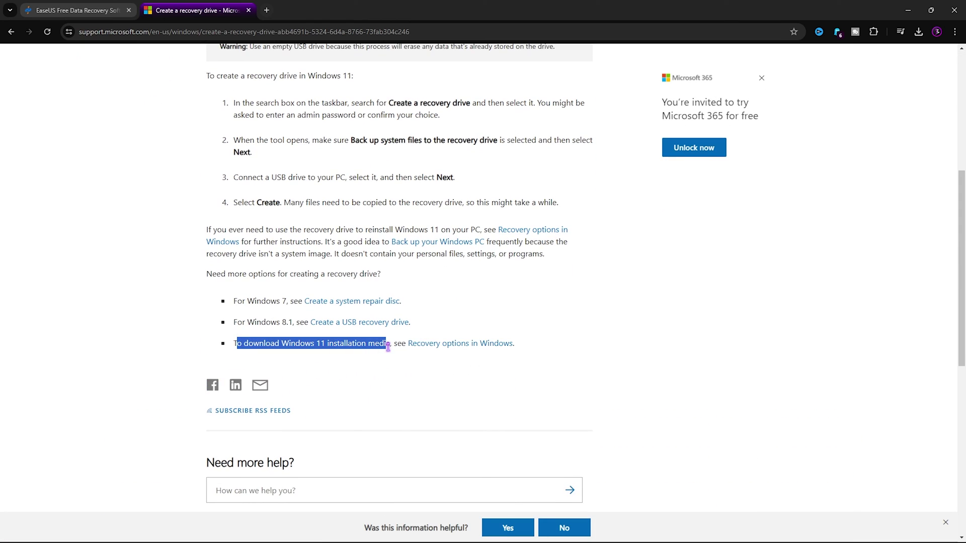
left_click(291, 343)
left_click_drag(280, 343, 386, 344)
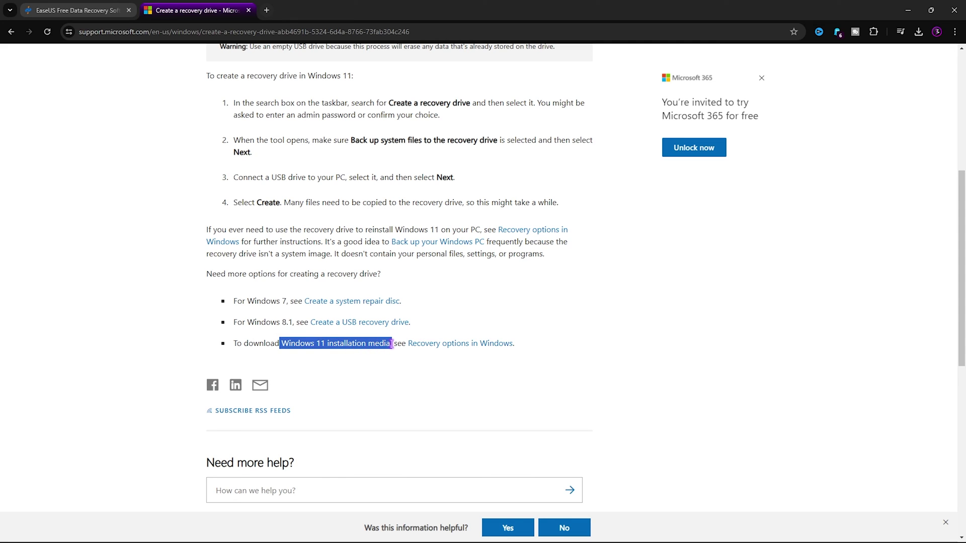
left_click(347, 373)
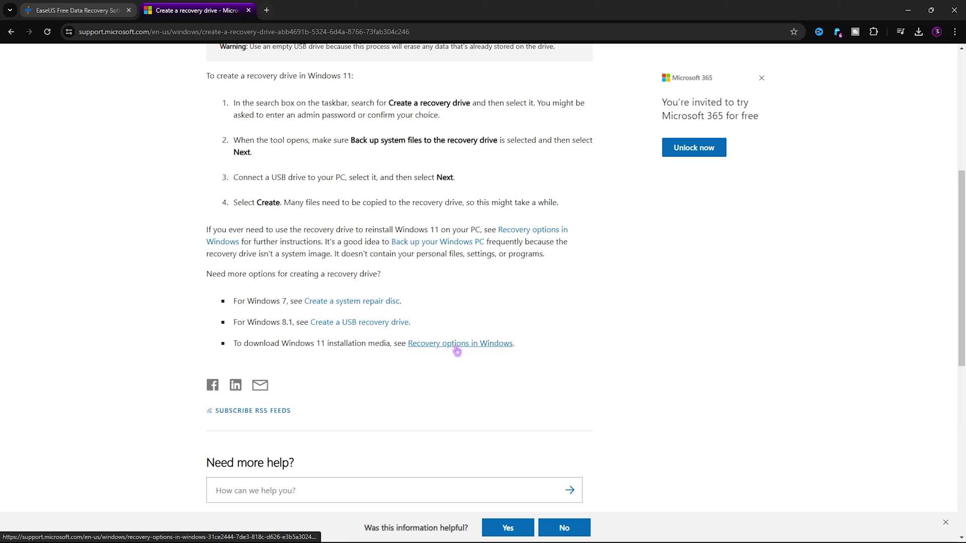
left_click_drag(238, 322, 267, 322)
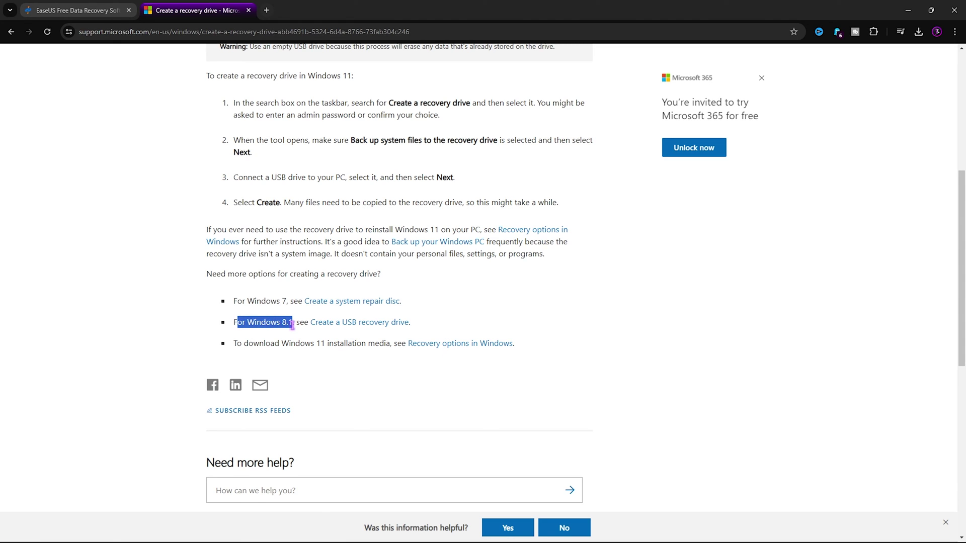
left_click(292, 325)
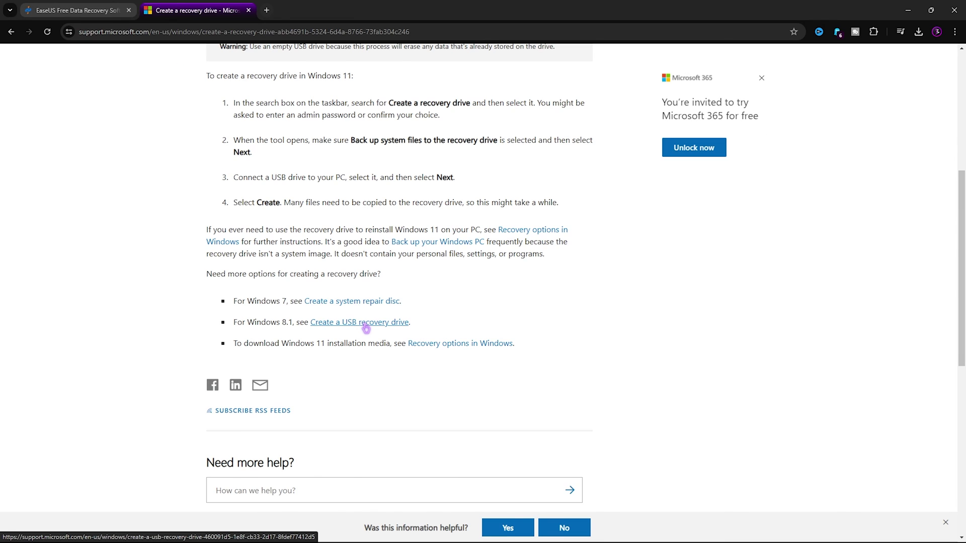
scroll(366, 328, "up", 5)
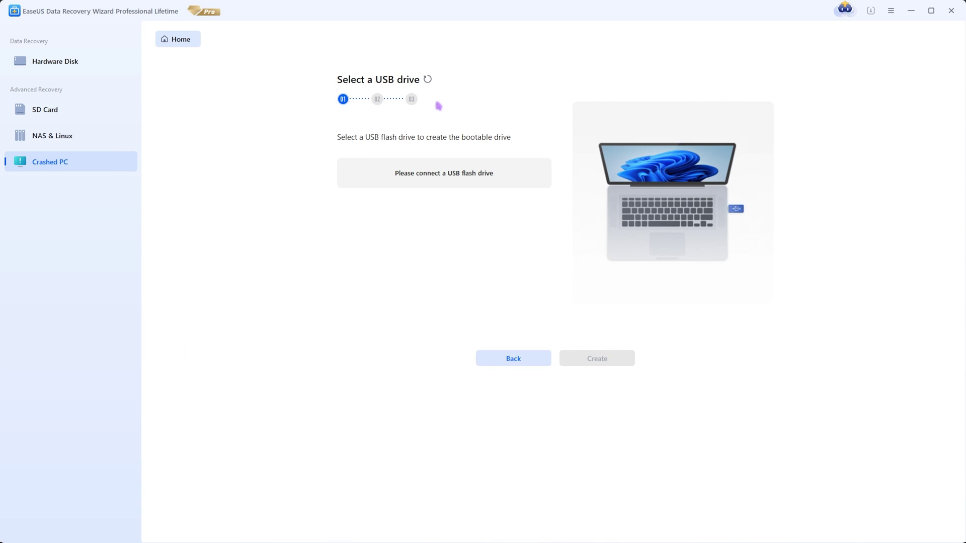
Step: Return to the Hard Disk locations list in the sidebar
left_click(91, 68)
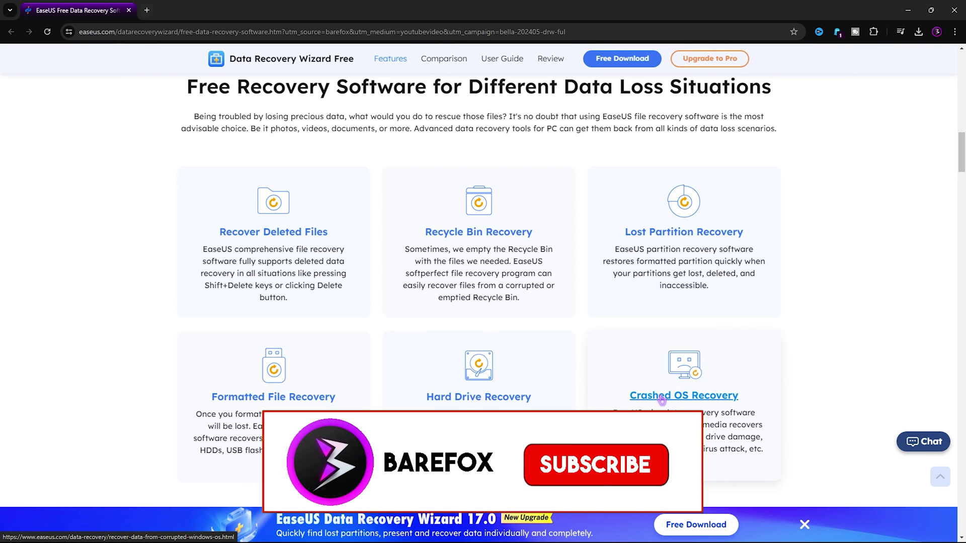
Step: Scroll the EaseUS page down through the supported storage devices and 1000+ file types
scroll(553, 327, "down", 10)
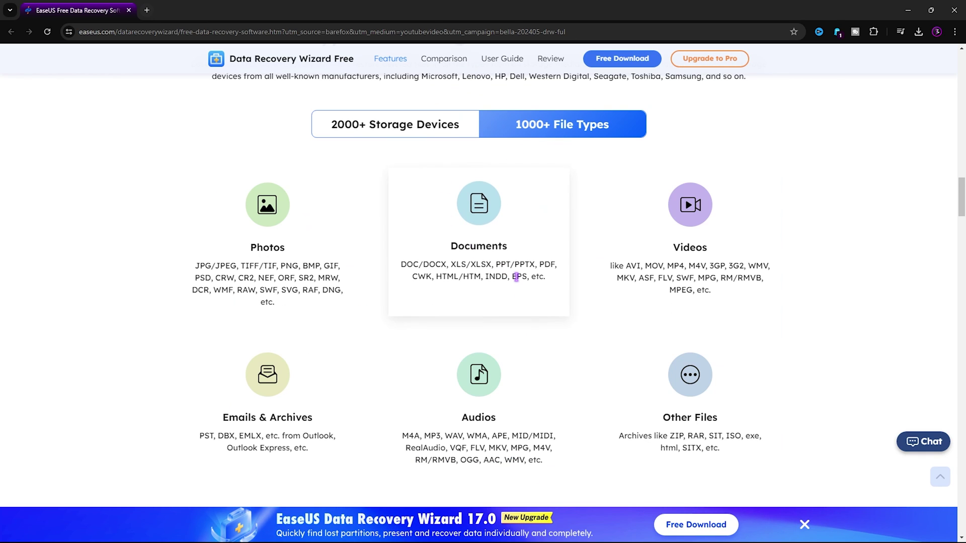
scroll(516, 277, "down", 2)
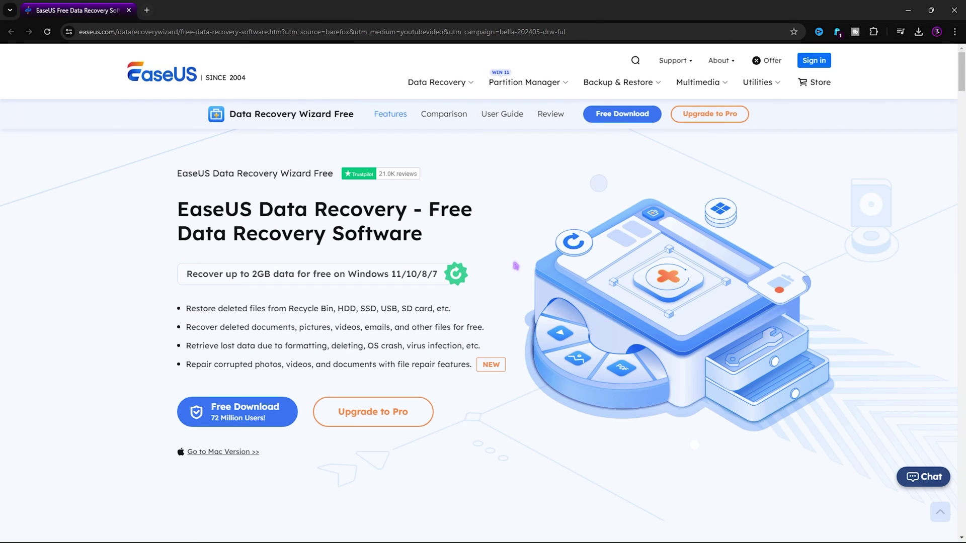